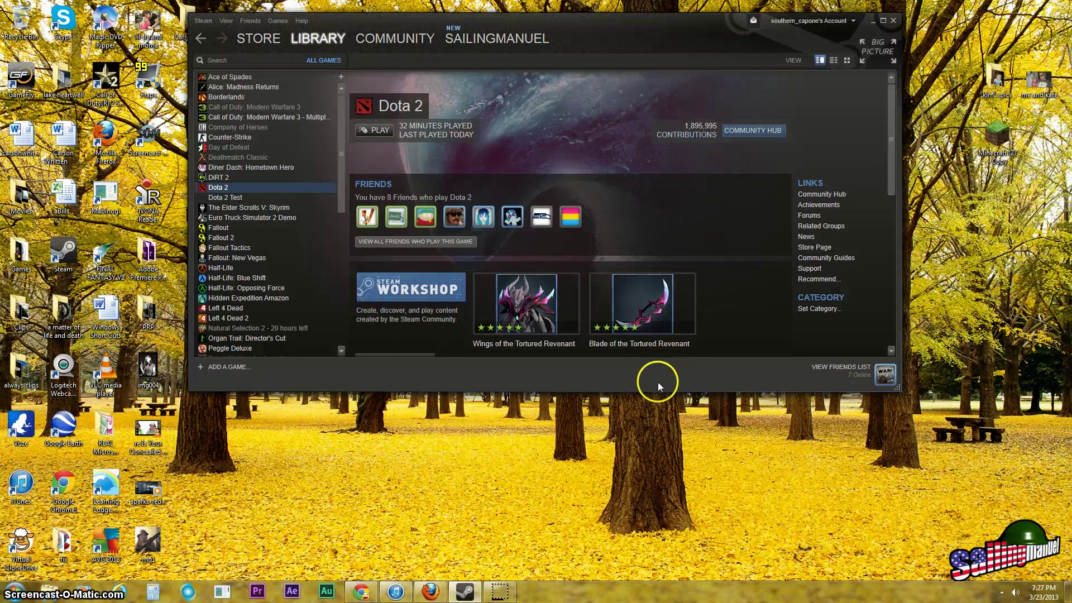
# Step: Launch Dota 2 from its Library page and acknowledge the 'Failed to start game' error
pyautogui.moveTo(647, 389); pyautogui.dragTo(626, 559)
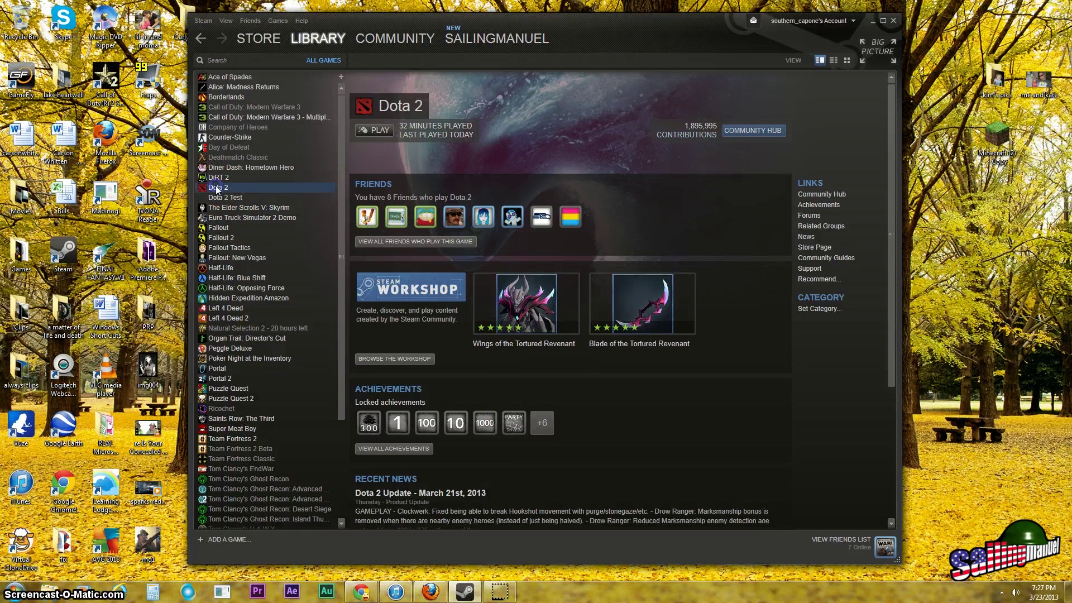
pyautogui.click(374, 131)
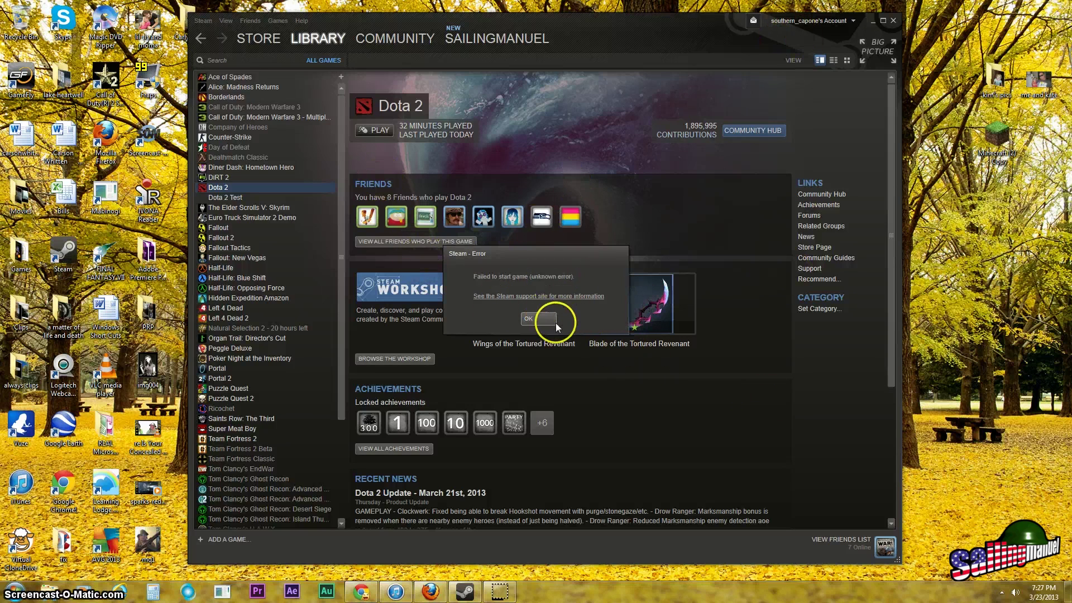
pyautogui.click(534, 320)
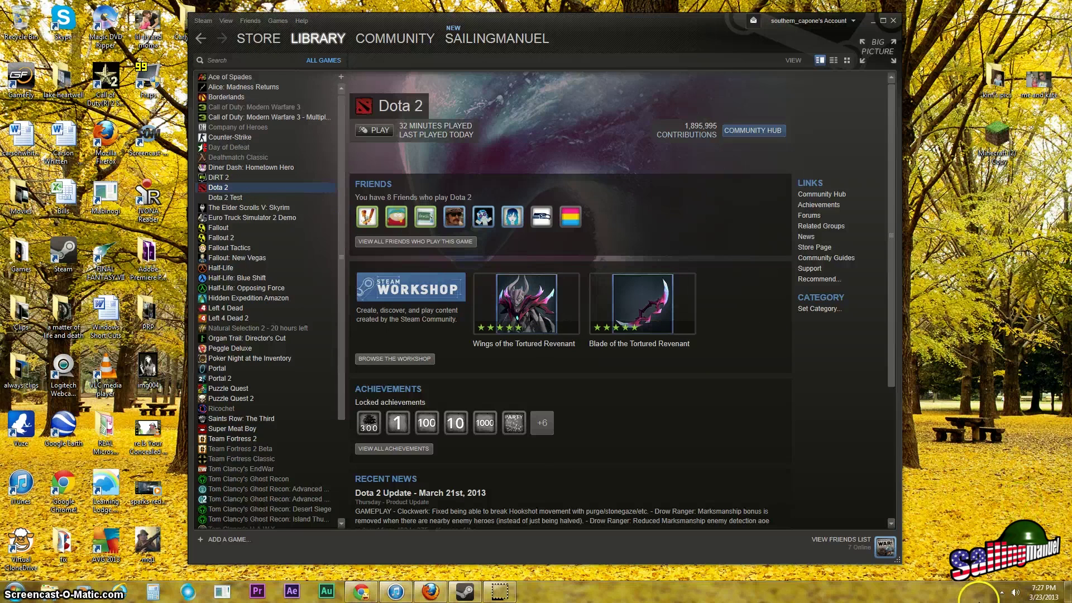
# Step: Exit Steam from its notification-area icon, choosing Exit Now instead of waiting for cloud sync
pyautogui.click(1003, 593)
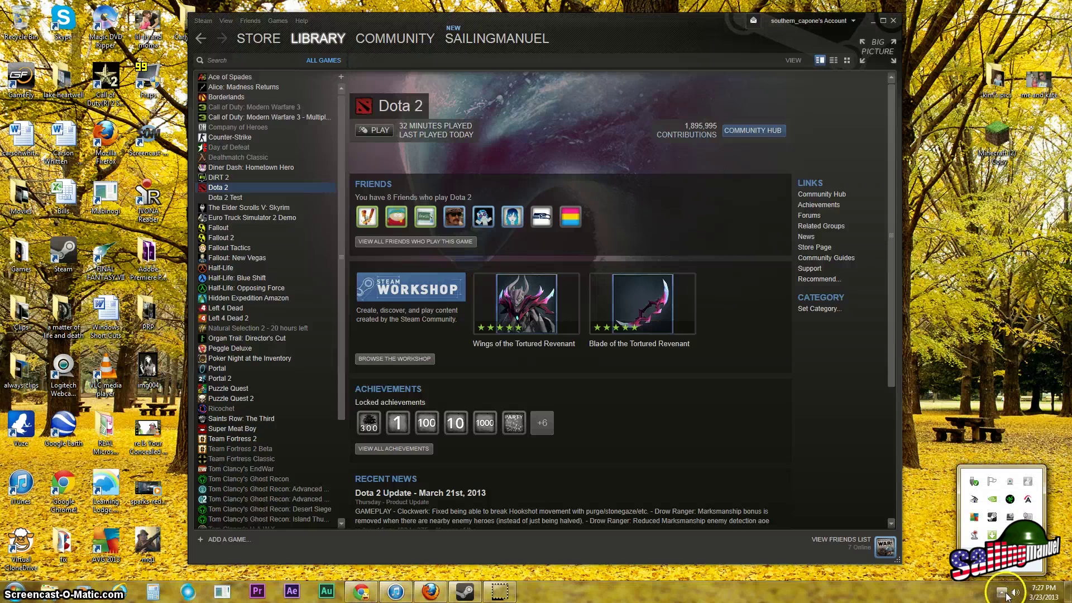
pyautogui.rightClick(992, 516)
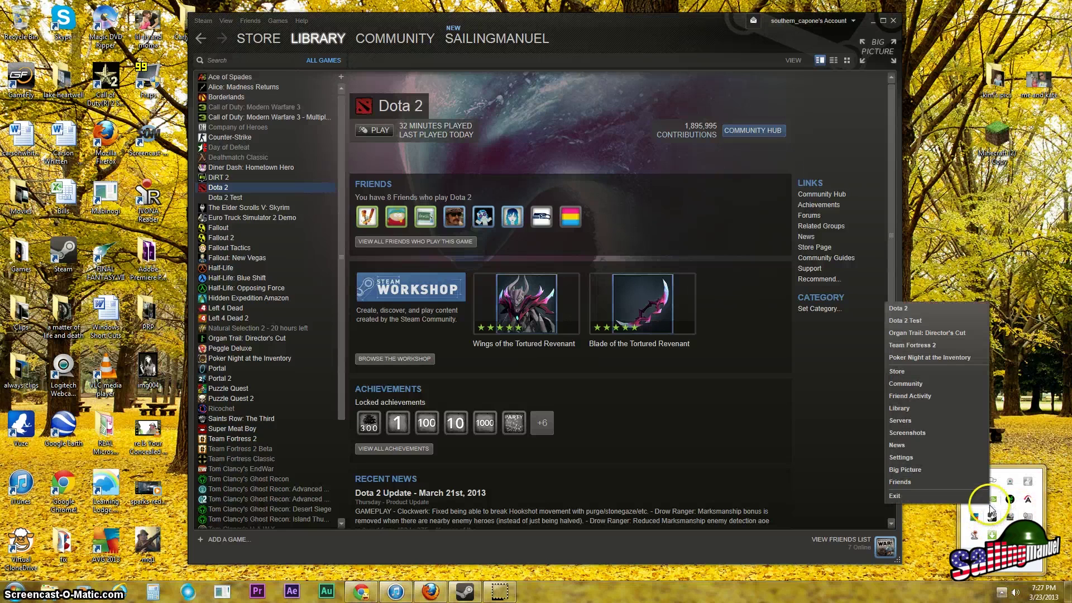
pyautogui.click(941, 498)
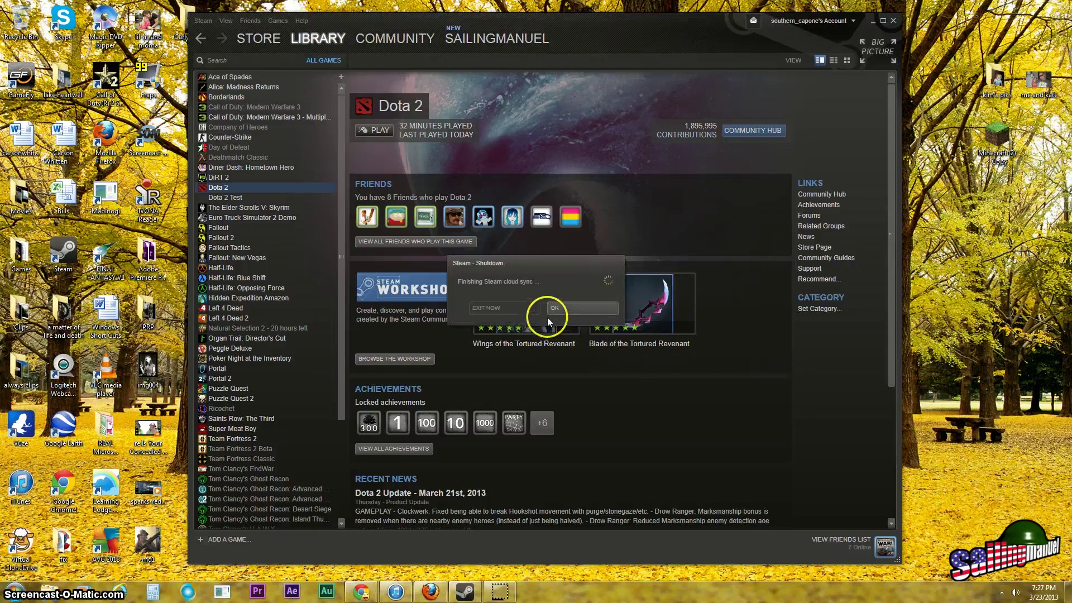
pyautogui.click(547, 316)
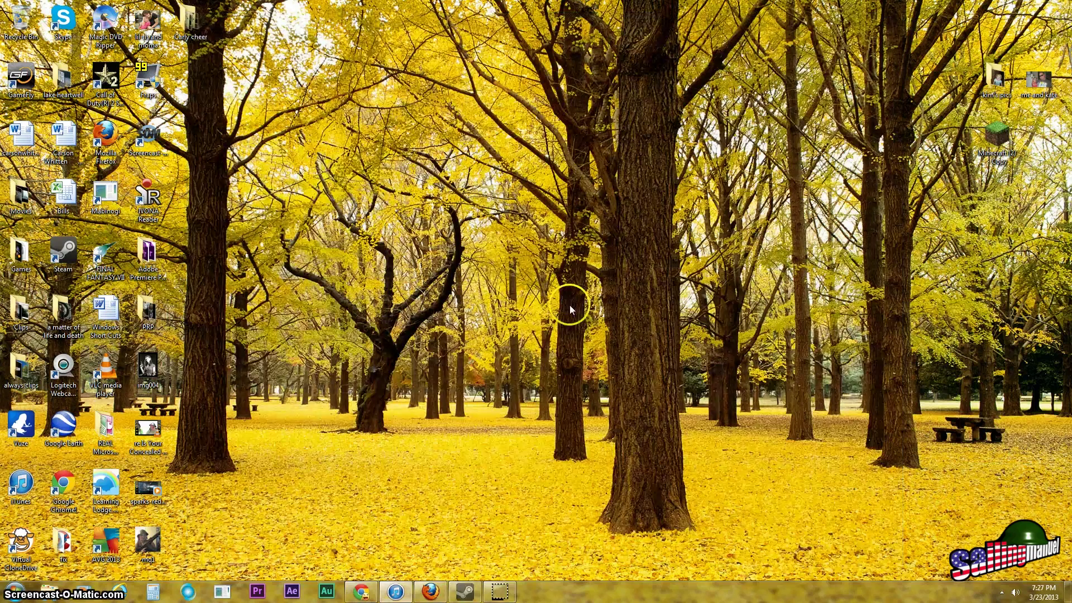
# Step: Relaunch Steam from the Start menu with Run as administrator
pyautogui.click(14, 592)
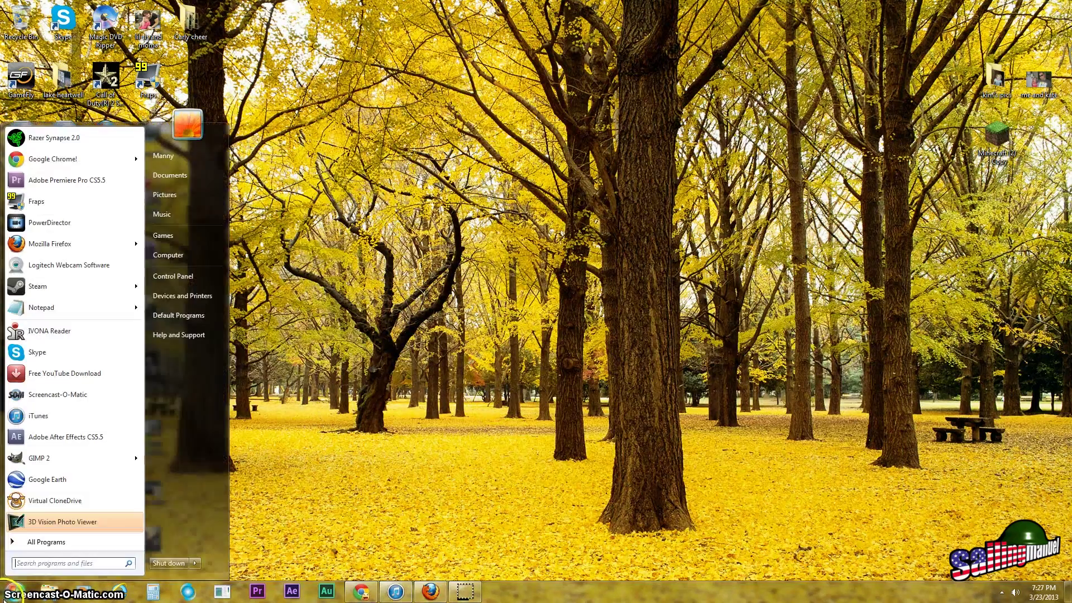
pyautogui.rightClick(62, 292)
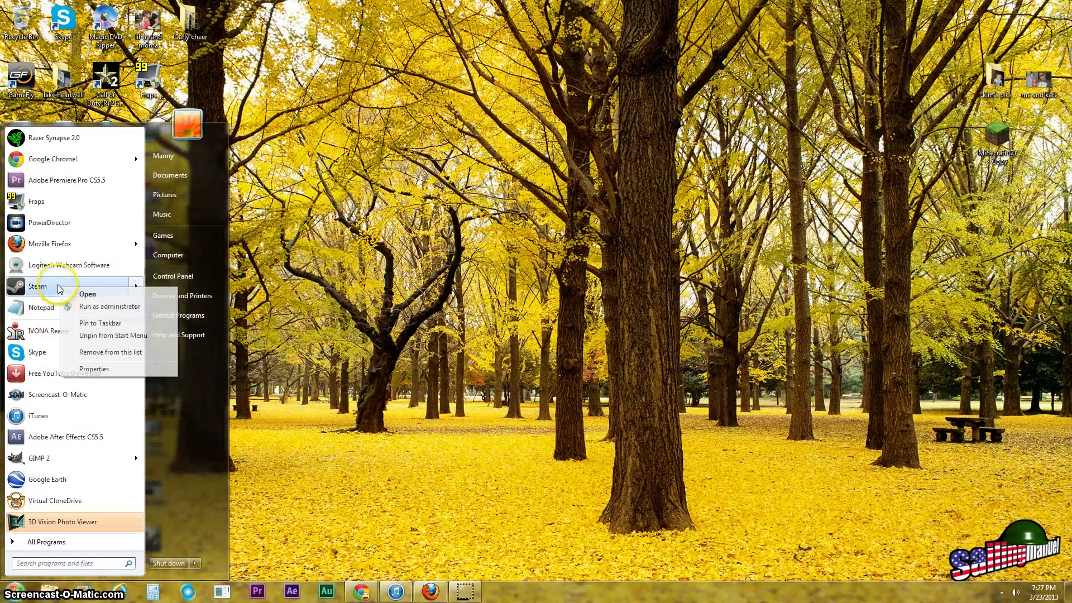
pyautogui.click(81, 310)
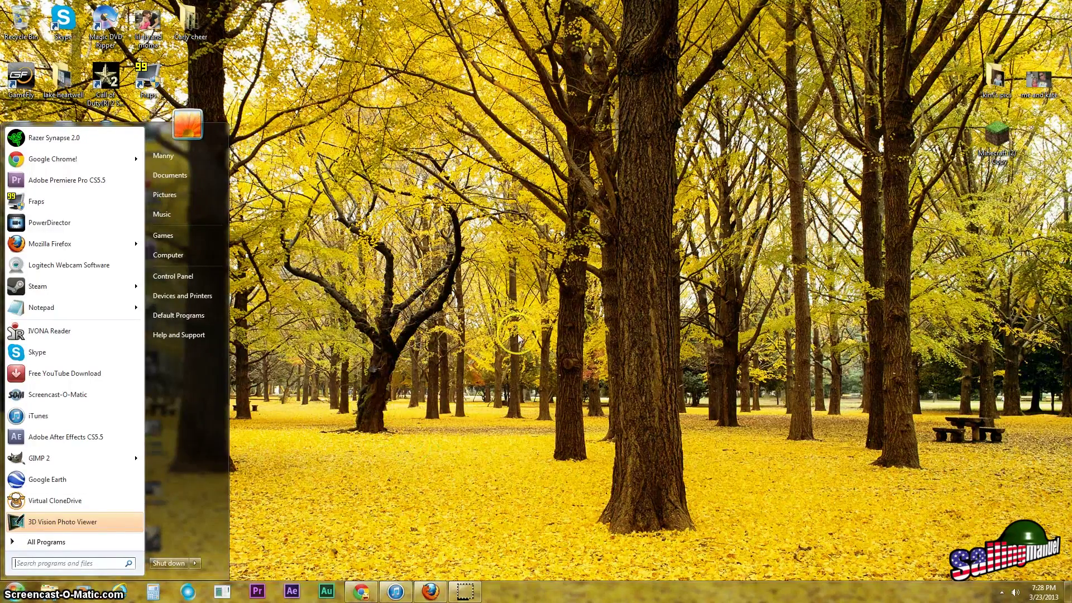
pyautogui.click(418, 303)
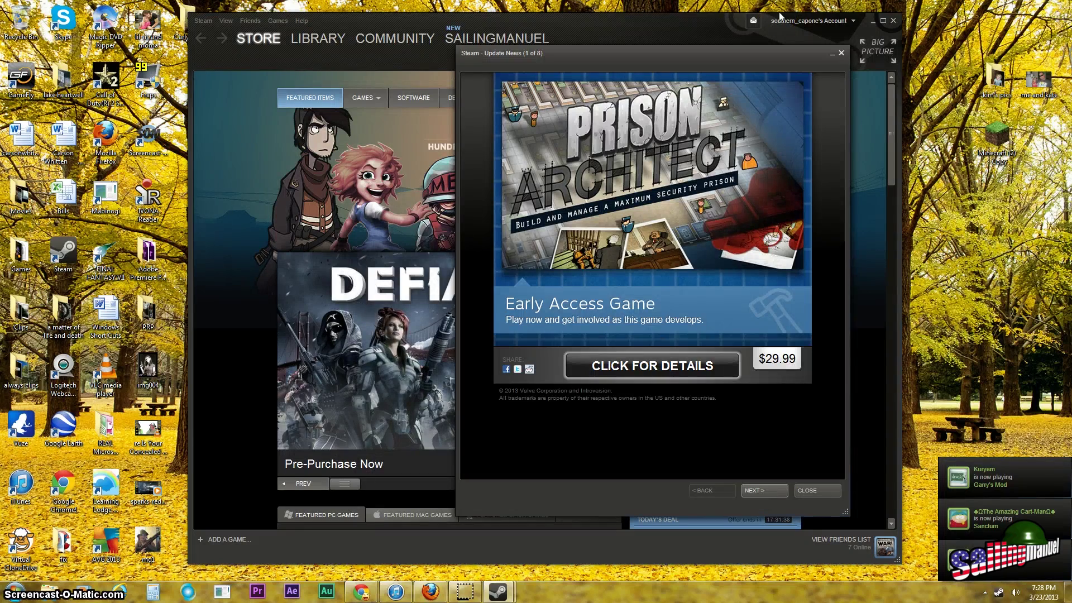
# Step: Dismiss Update News and launch Dota 2 again from the Library
pyautogui.click(840, 53)
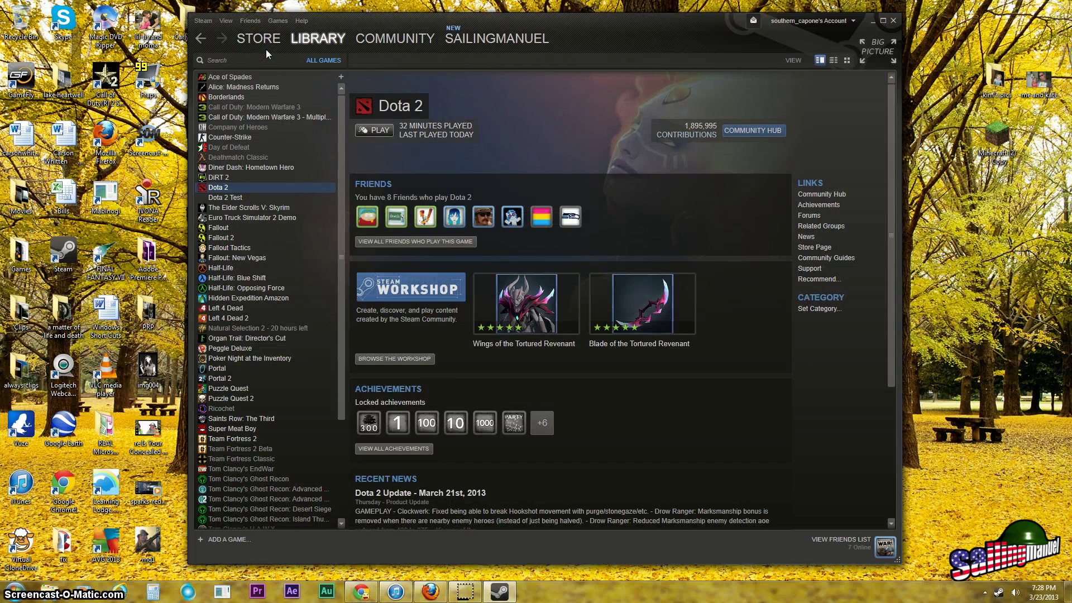
pyautogui.click(378, 130)
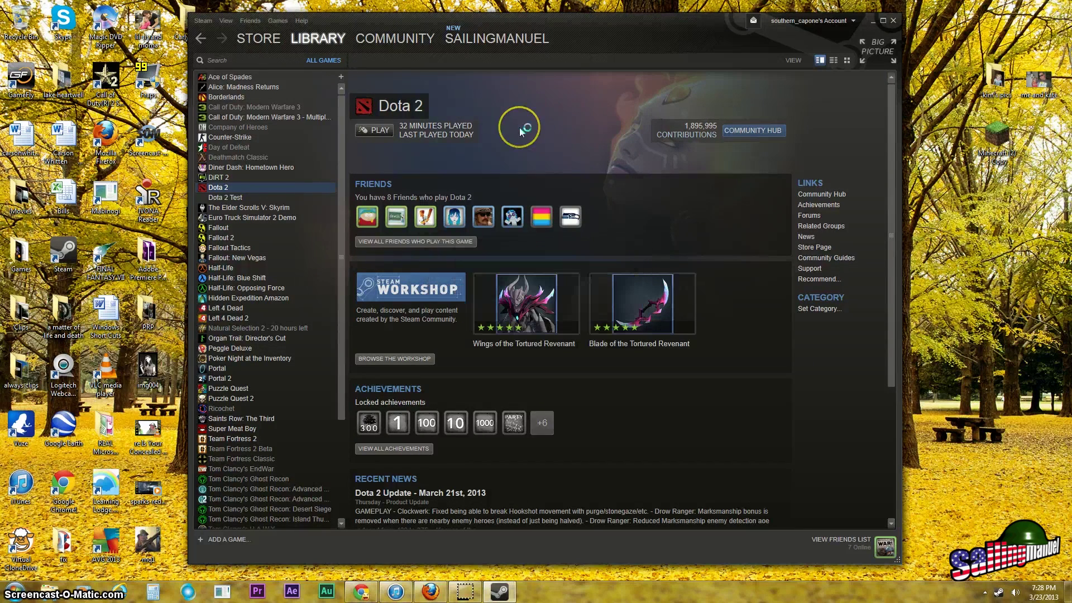